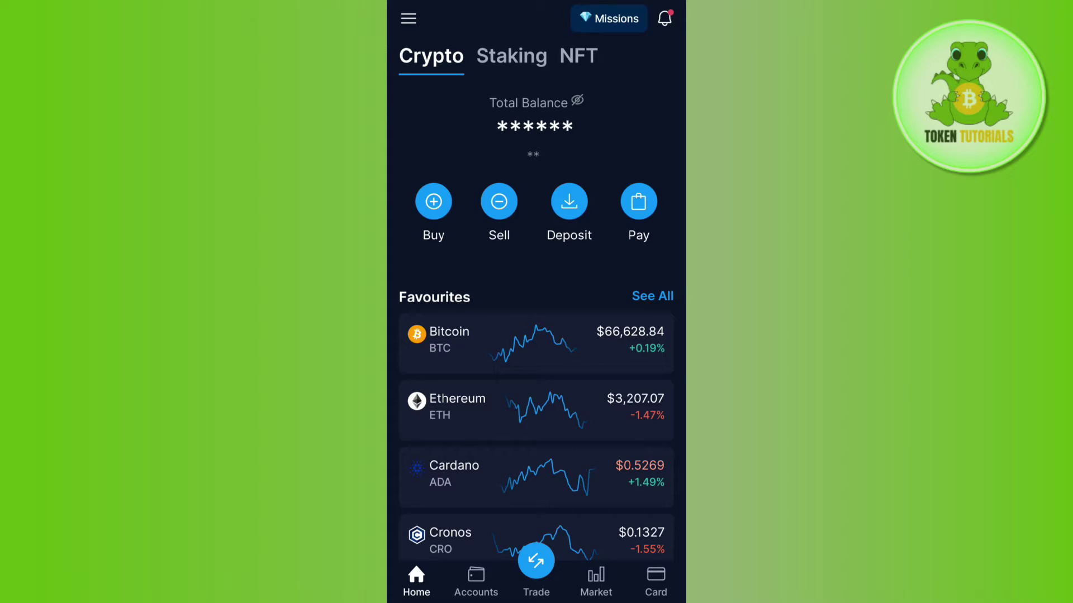
scroll(537, 327, down, 3)
scroll(537, 326, up, 3)
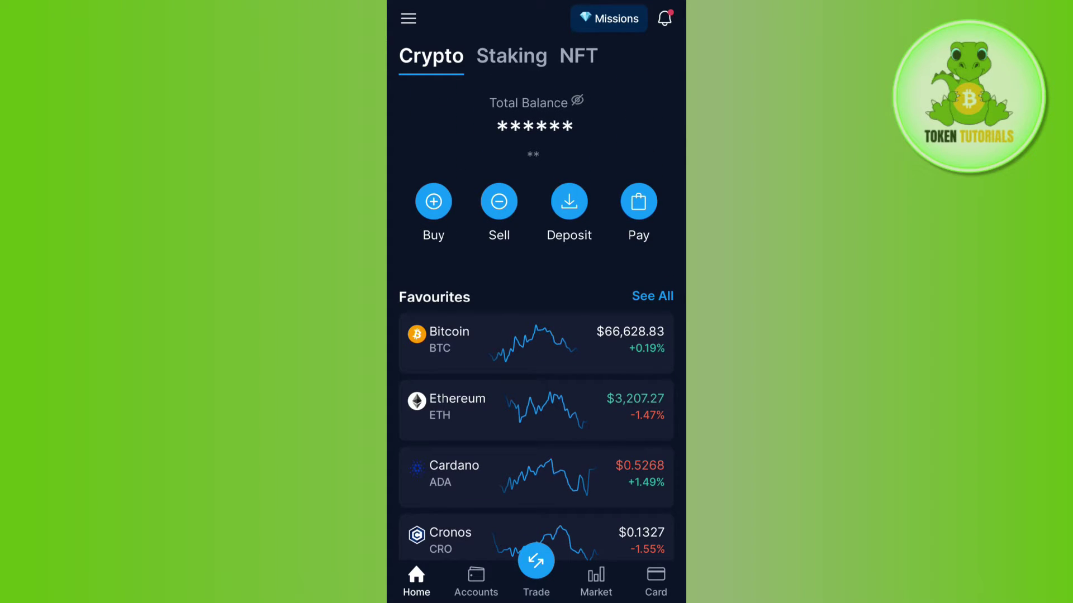
- Open the Trade menu from the bottom bar to show the Buy and Sell options
click(535, 562)
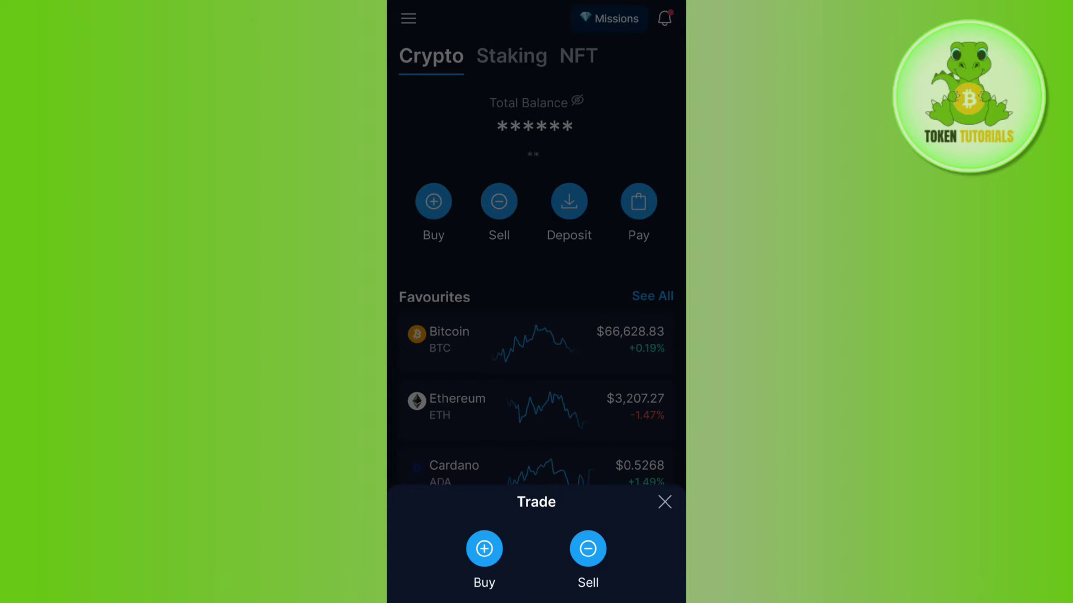
- Open the Sell Cryptocurrency list and close it once it shows as empty
click(587, 549)
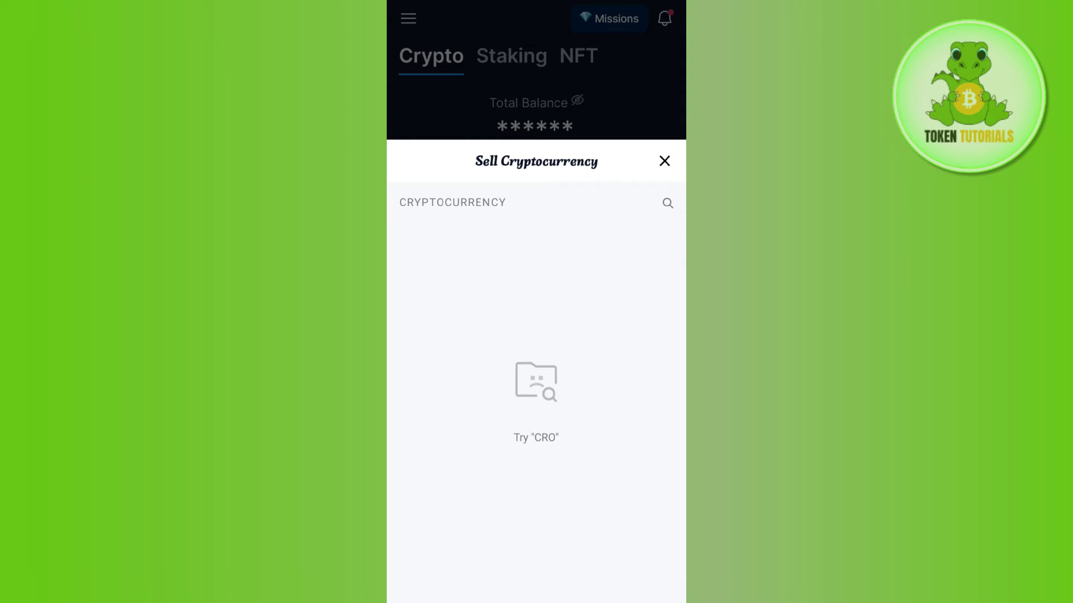
click(664, 161)
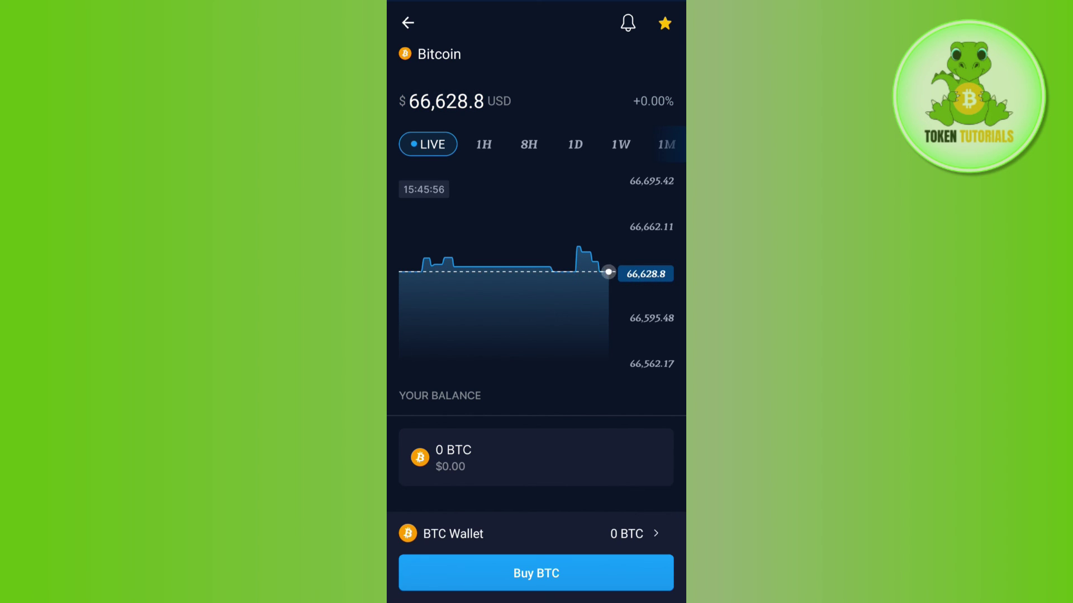
scroll(536, 294, down, 3)
scroll(537, 294, down, 10)
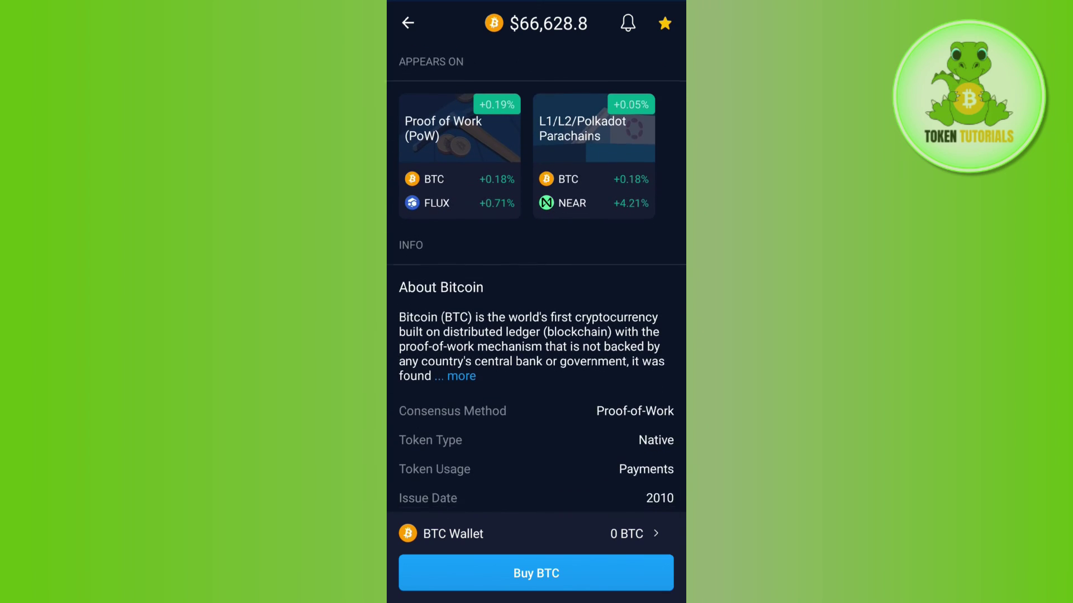